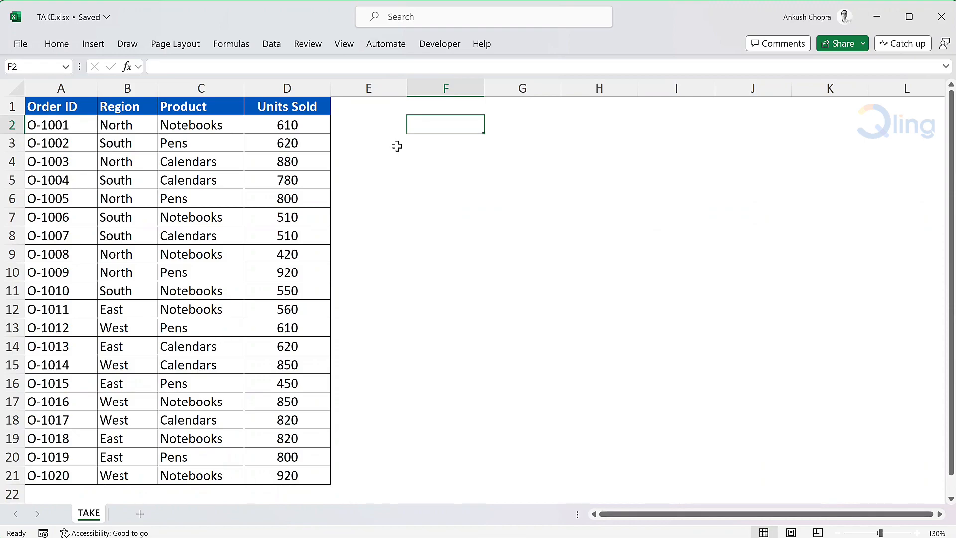
Enter =TAKE(A2:D21,5) in cell F2 to extract the first five rows of the order data.
type("=take")
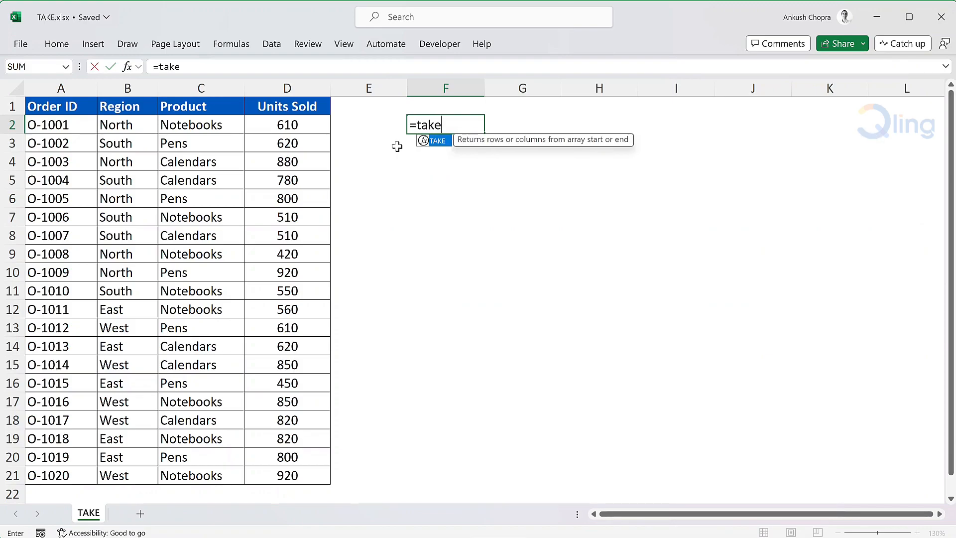
key("Tab")
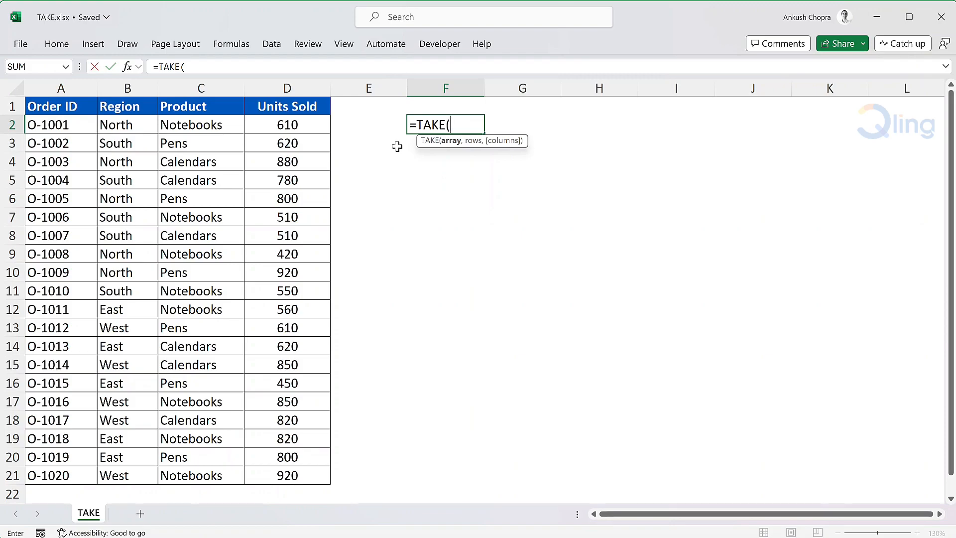
left_click_drag(77, 124, 326, 481)
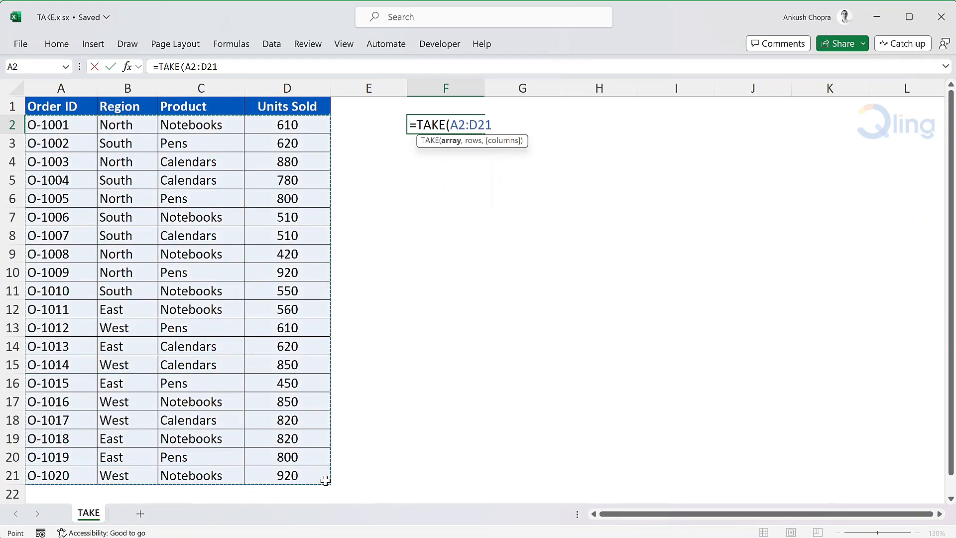
type(",")
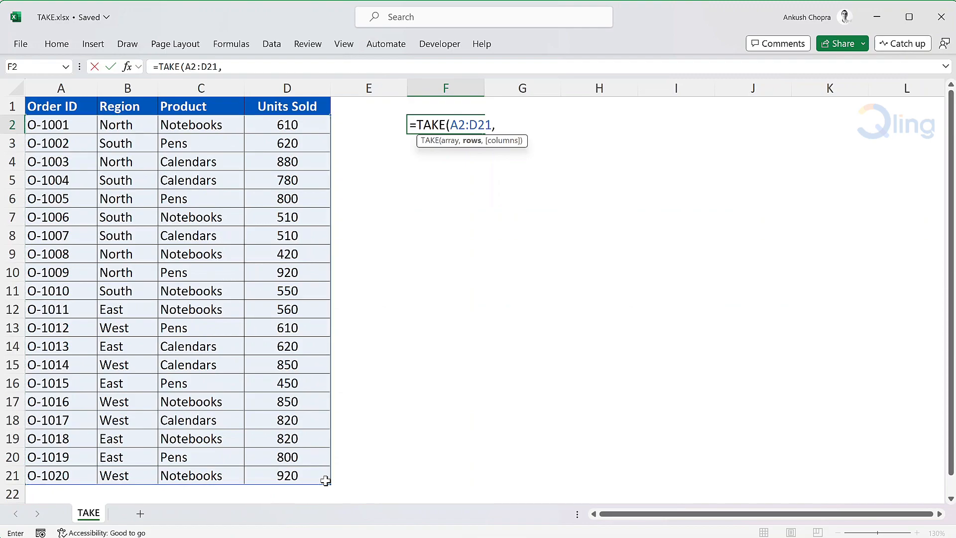
type("5)")
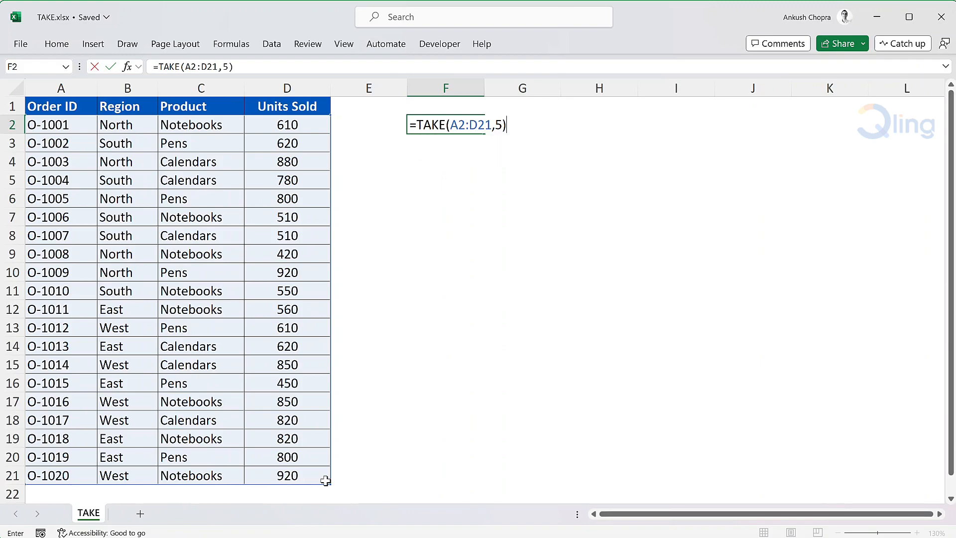
key("Return")
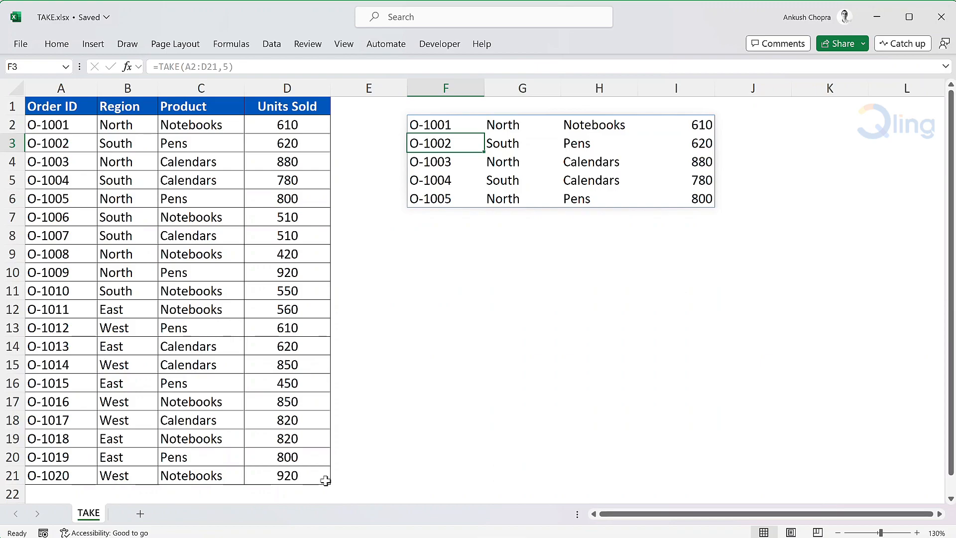
Change the rows argument of the TAKE formula in F2 to -5 to return the last five rows.
double_click(470, 125)
key("Right")
key("Right")
key("Right")
key("Right")
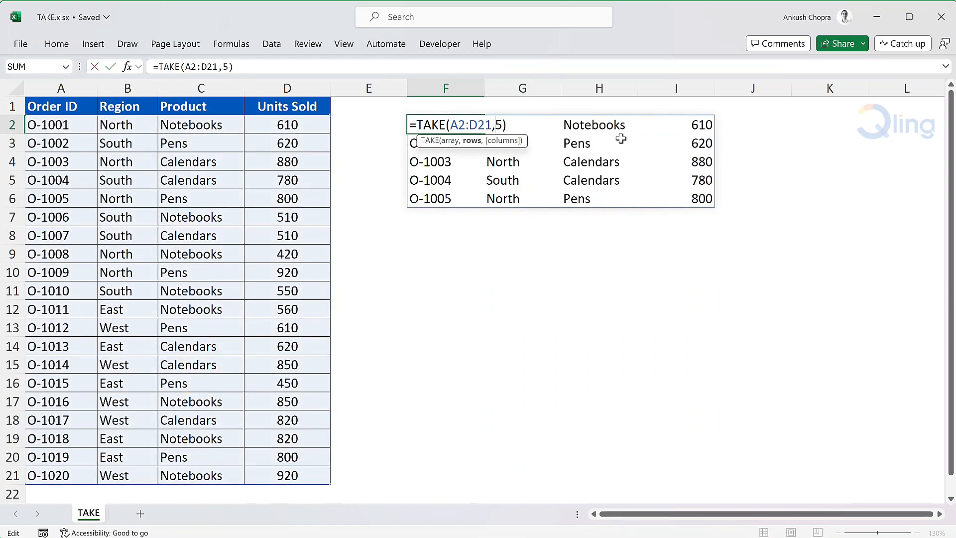
type("-")
key("Return")
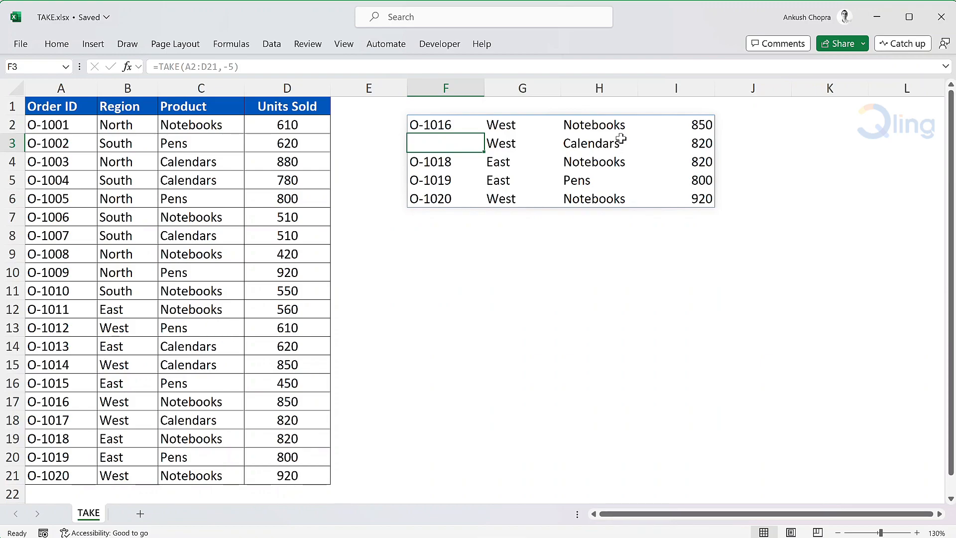
Replace the formula in F2 with =TAKE(A2:D21,4,3) to extract the first four rows and first three columns.
key("Up")
key("Delete")
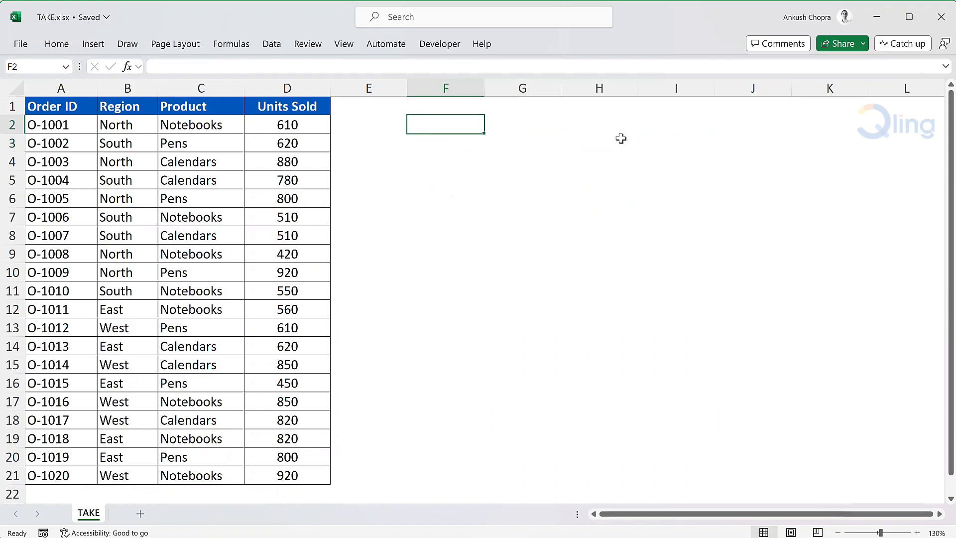
type("=tak")
key("Tab")
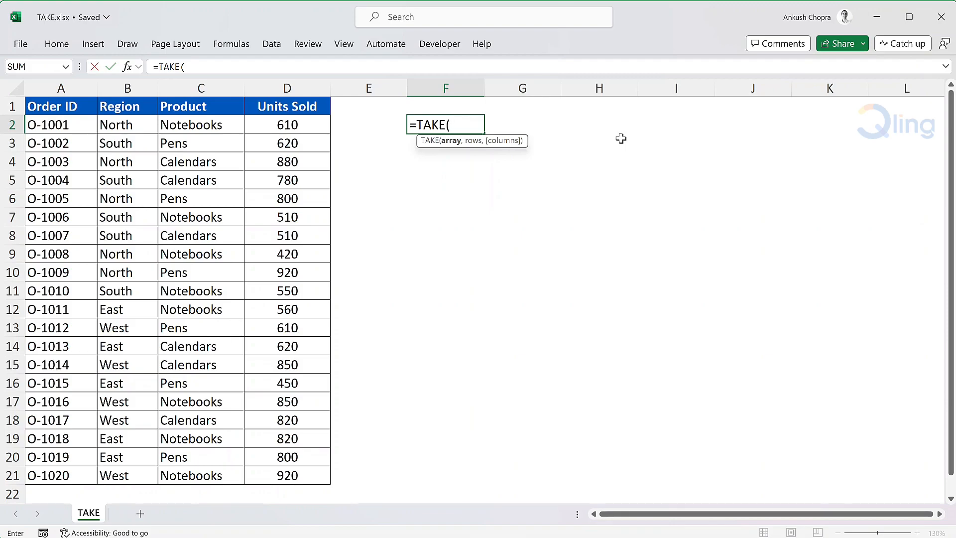
left_click_drag(81, 126, 315, 478)
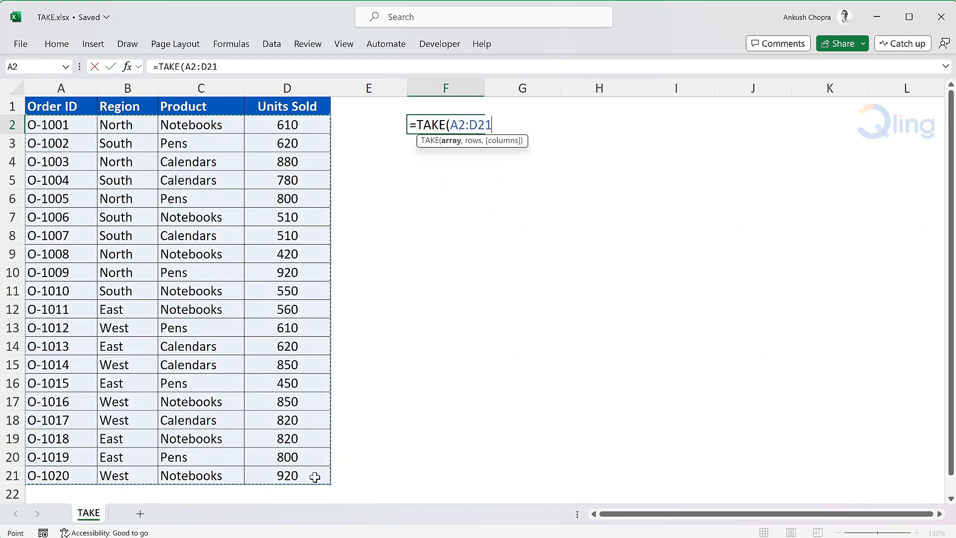
type(",")
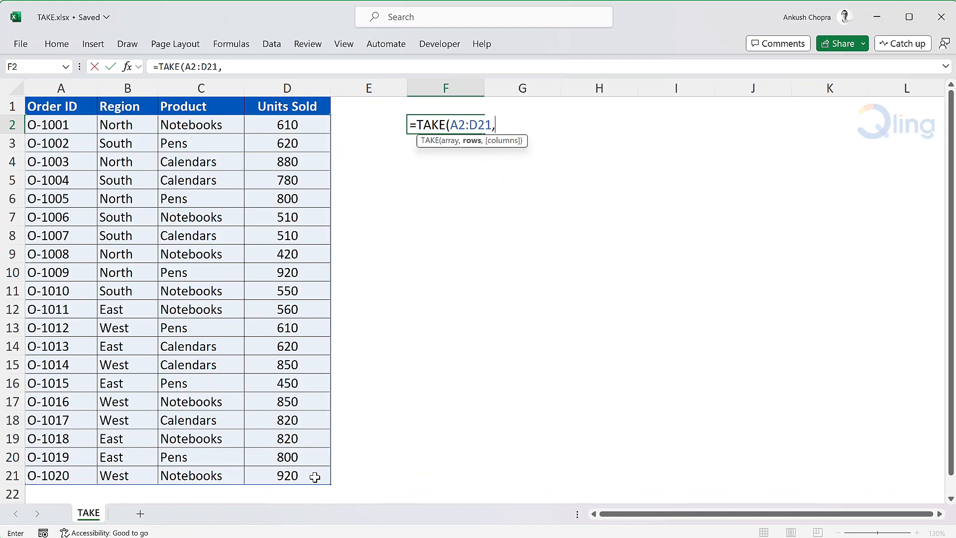
type("4")
type(",3)")
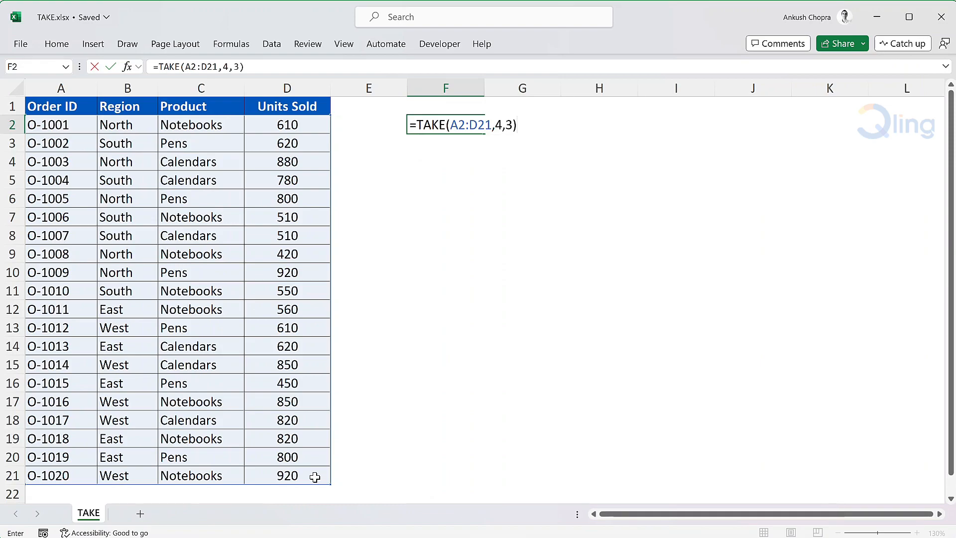
key("Return")
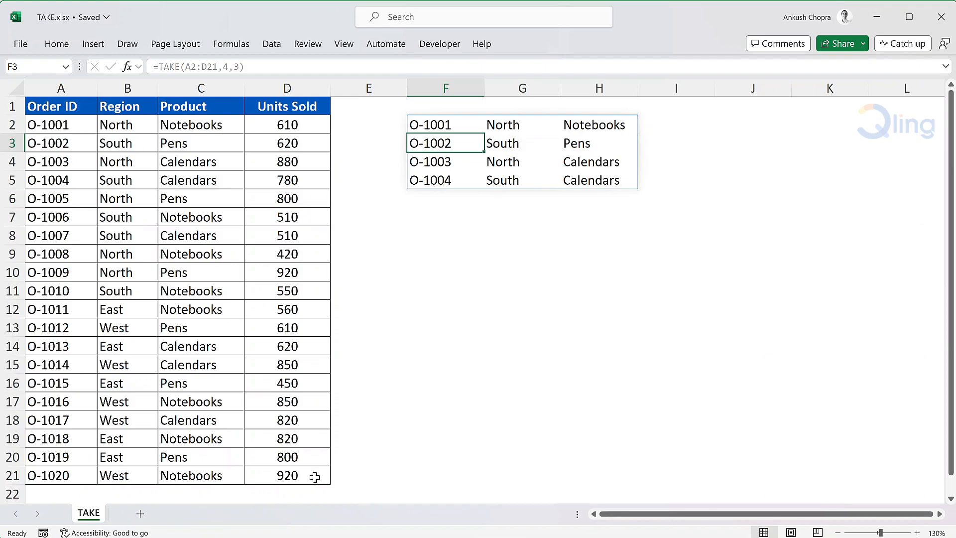
Change the columns argument of the TAKE formula in F2 to -3 to return the last three columns.
key("Up")
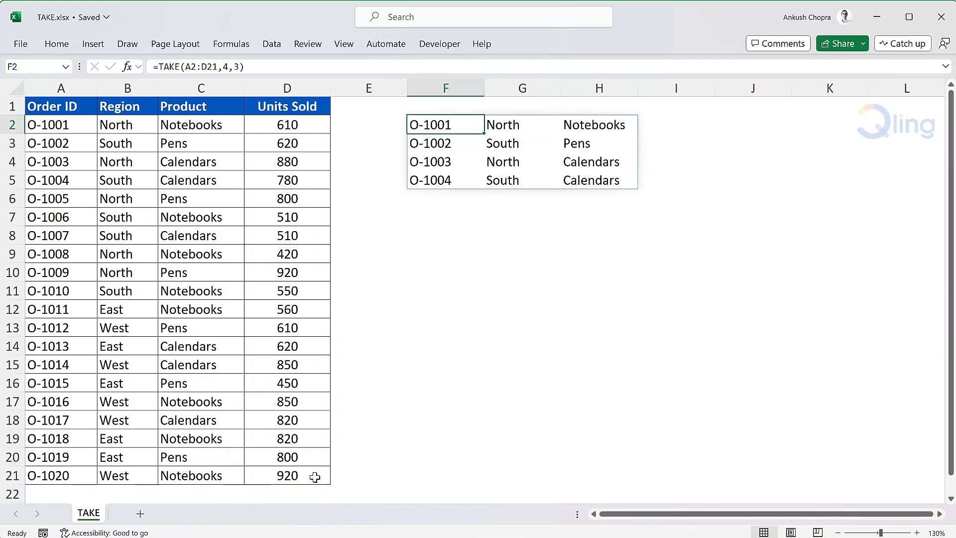
key("F2")
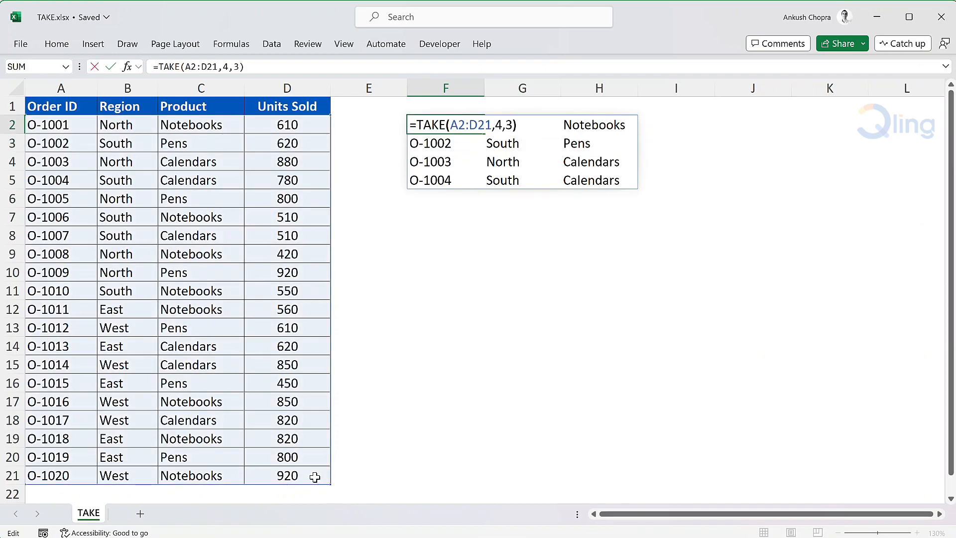
key("Left")
key("Left")
type("-")
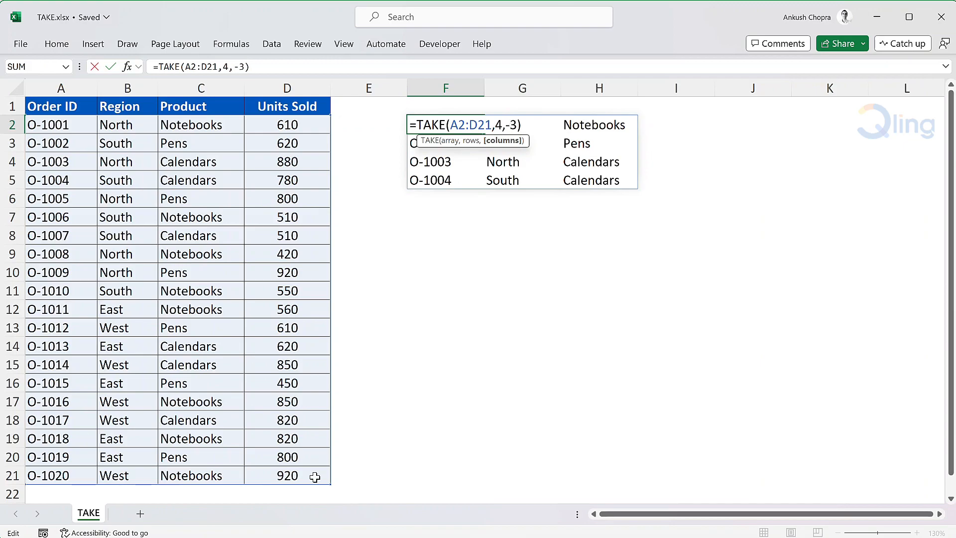
key("Return")
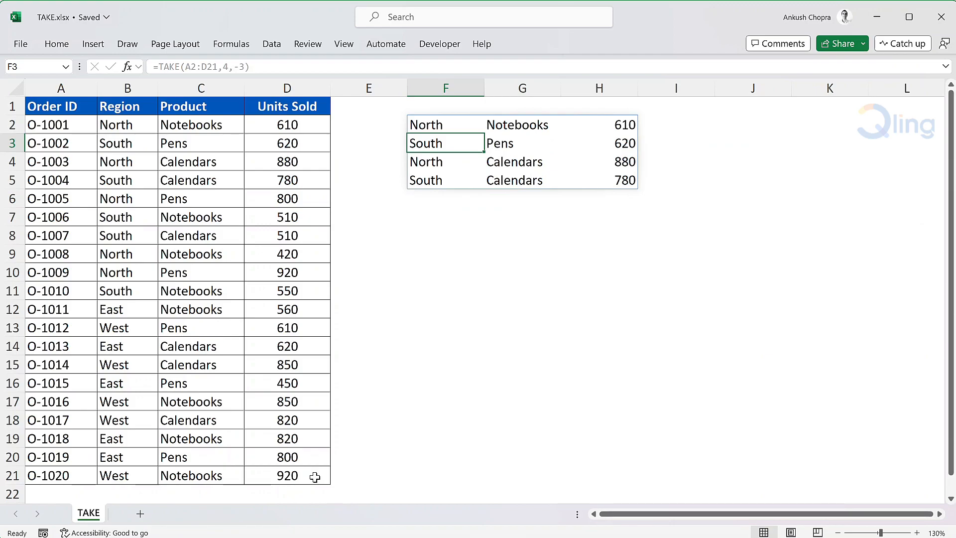
Replace the formula in F2 with =SORT(A2:D21,4,-1) to sort the orders by Units Sold in descending order.
key("Up")
key("Delete")
type("=SORT")
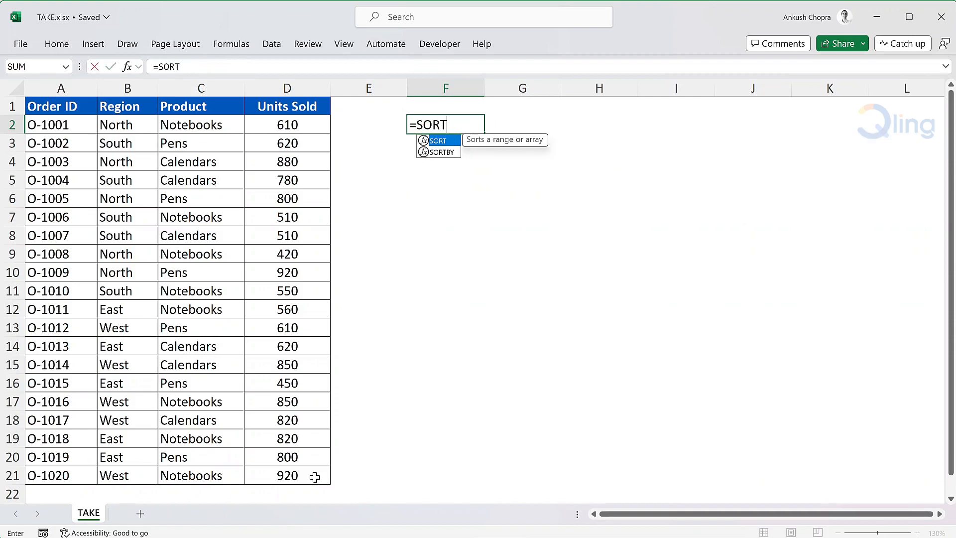
type("(")
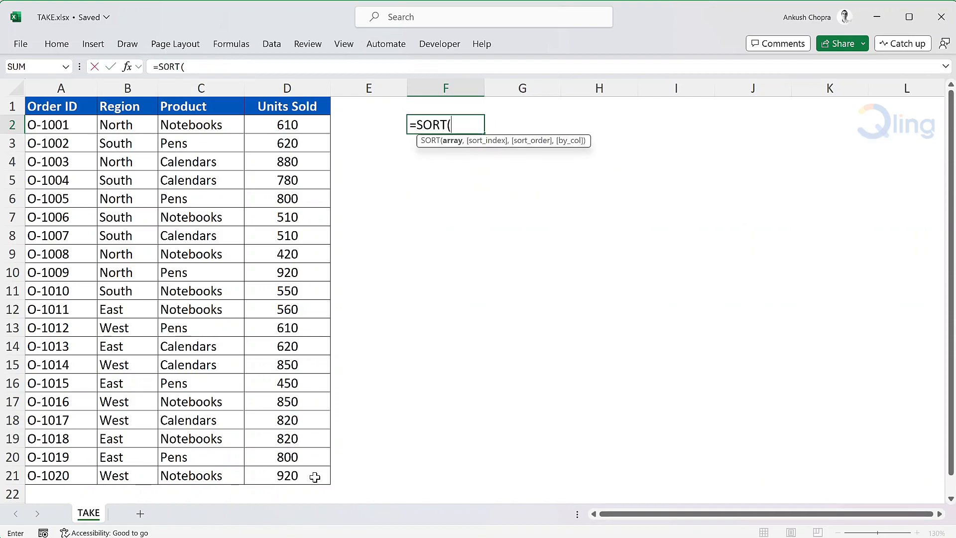
left_click_drag(80, 125, 271, 475)
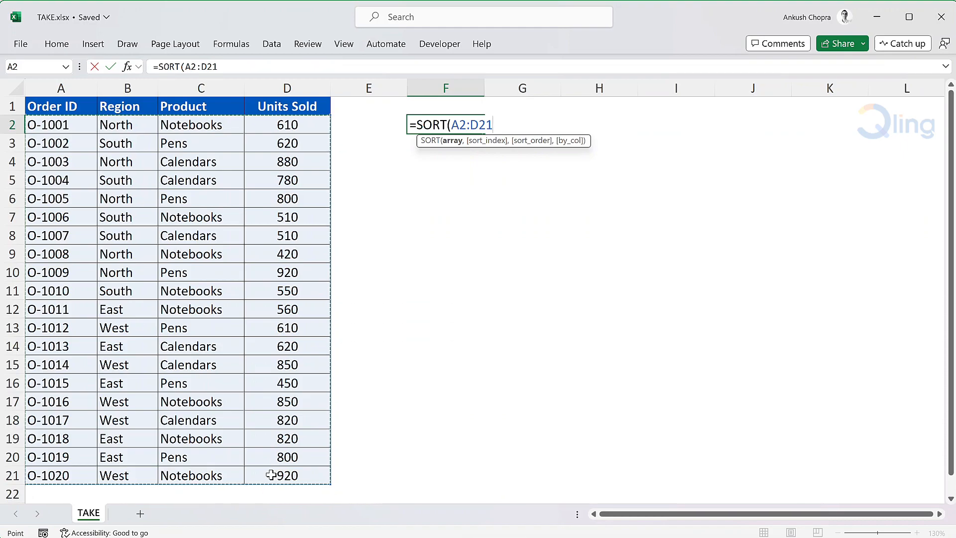
type(",4")
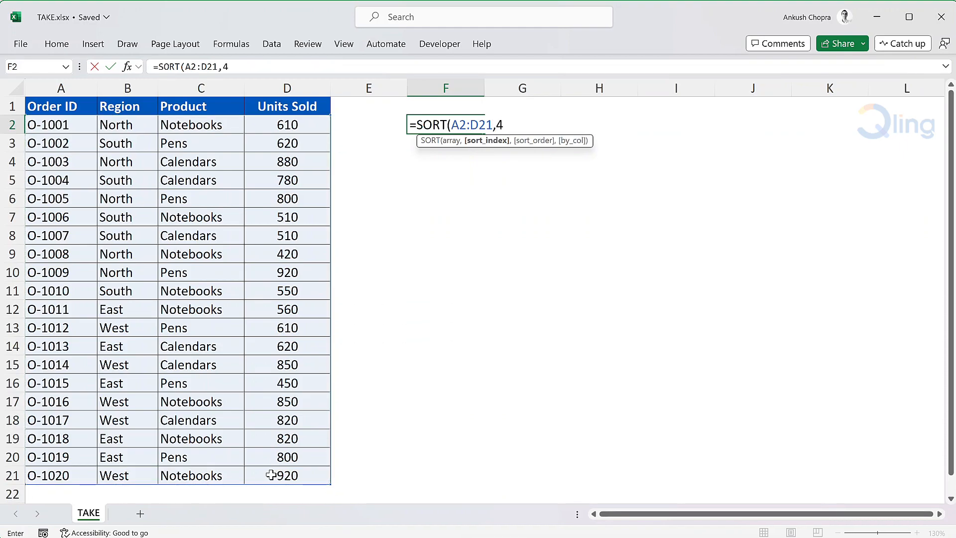
type(",-")
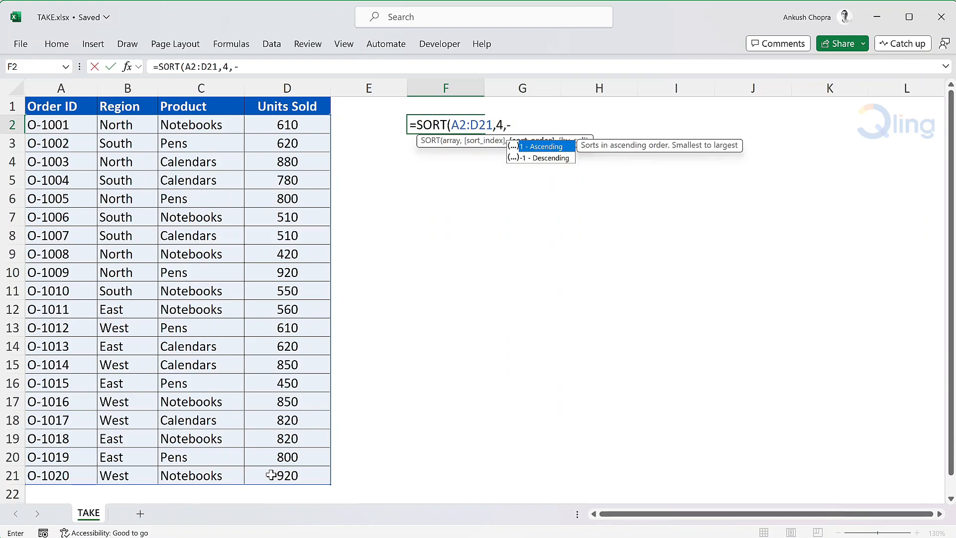
type("1")
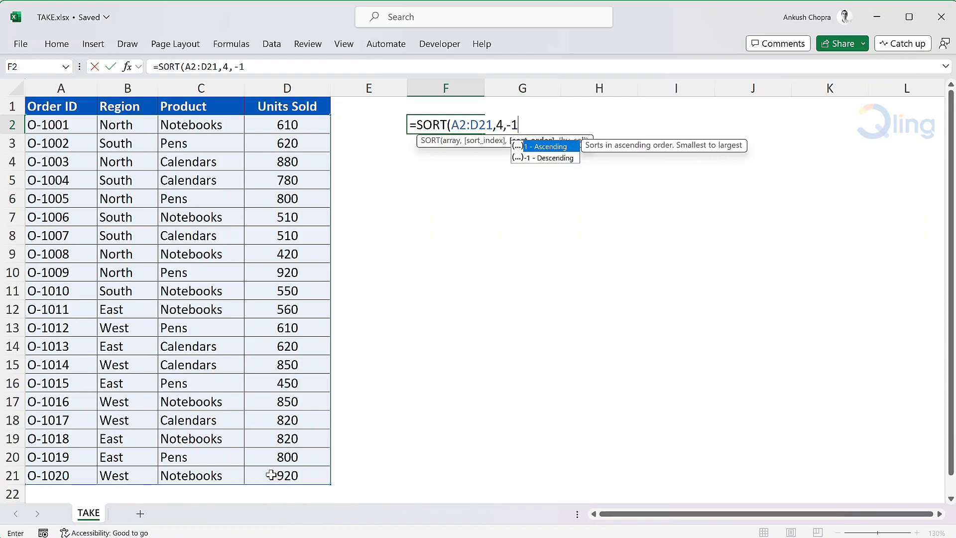
type(")")
key("Return")
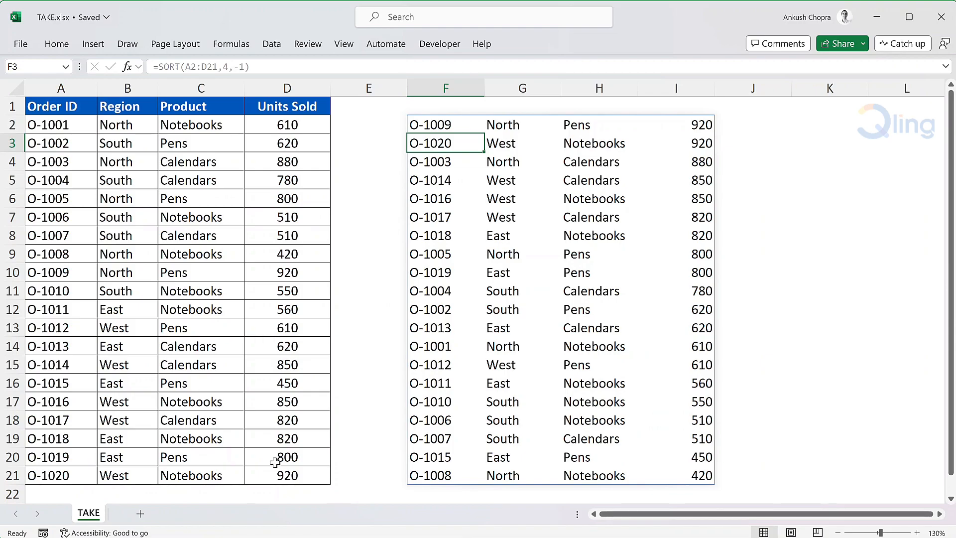
Wrap the SORT formula in F2 in TAKE with 5 rows, giving =TAKE(SORT(A2:D21,4,-1),5), to extract the top five orders.
key("Up")
key("F2")
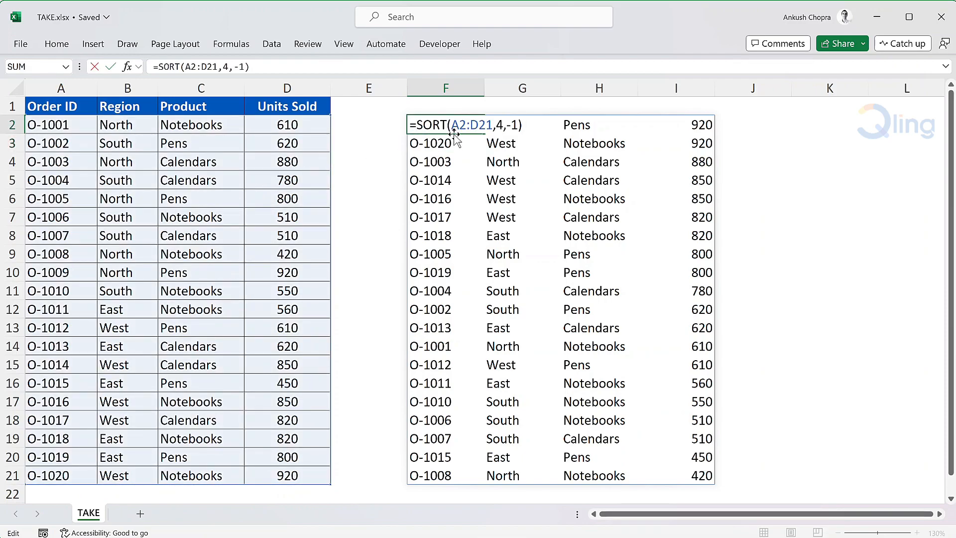
type("Take(")
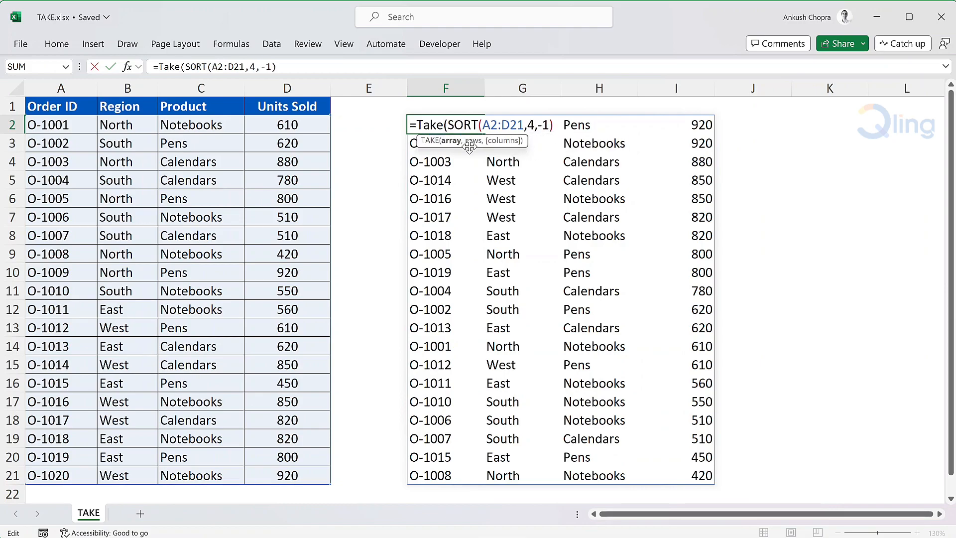
left_click(555, 125)
type(",")
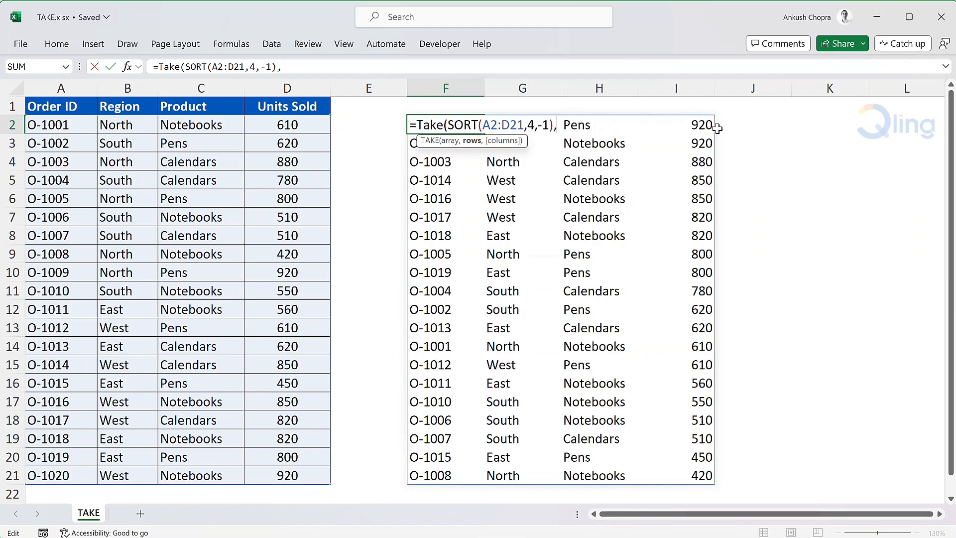
type("5)")
key("Return")
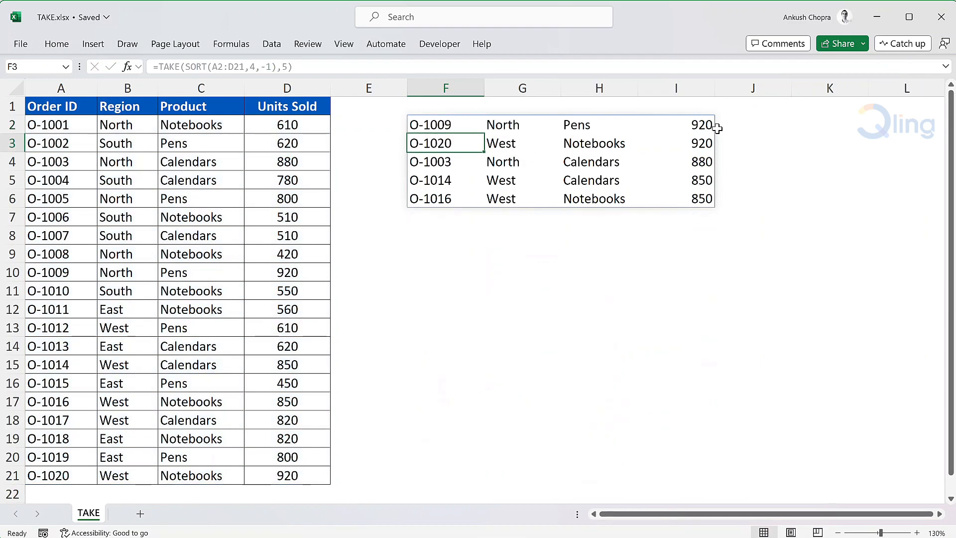